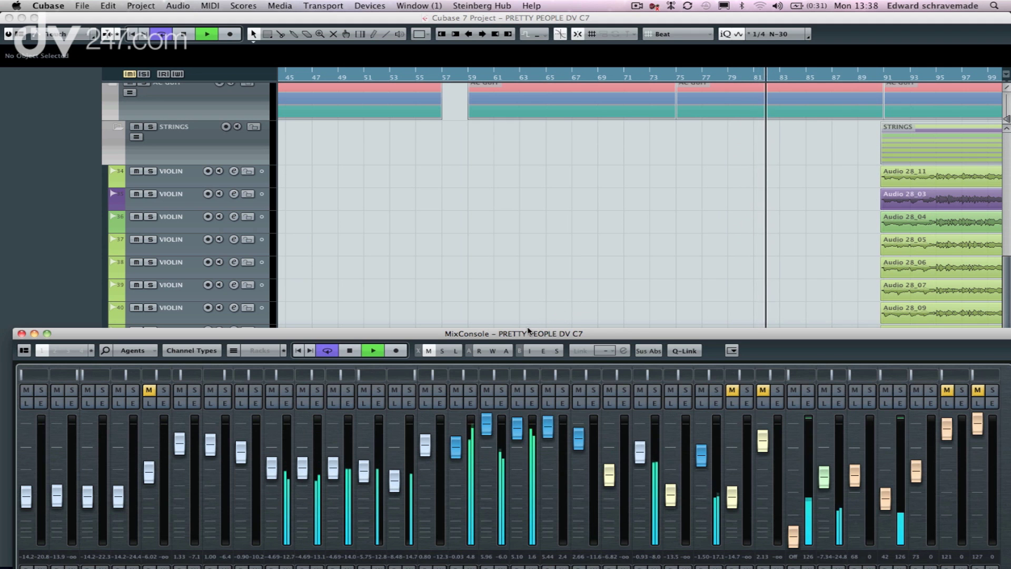
Drag the MixConsole window slightly lower so it sits beneath the project tracks.
drag(535, 333, 515, 344)
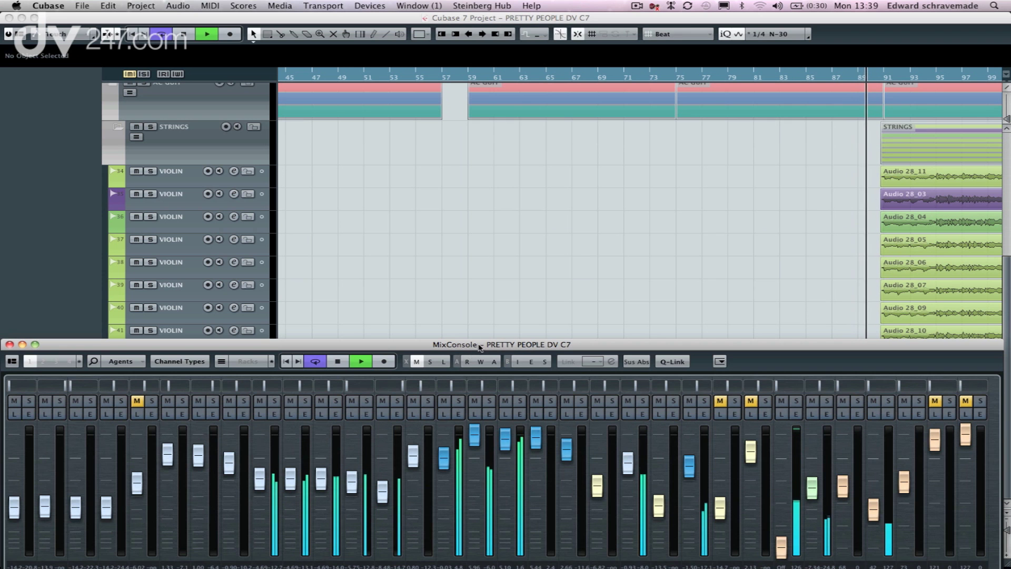
drag(481, 348, 487, 354)
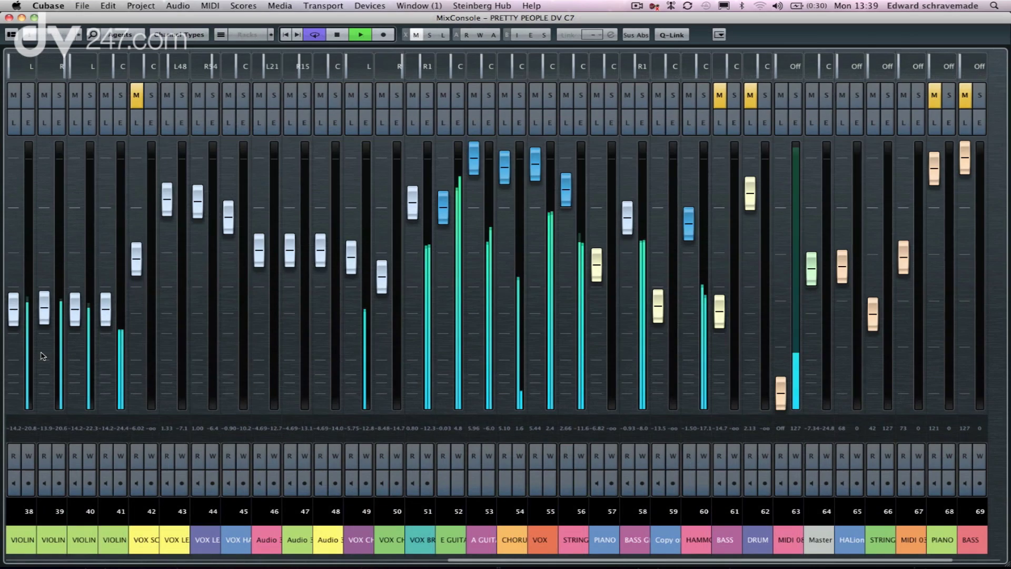
Maximize the MixConsole to full screen, showing channel strips 38 to 69.
click(41, 351)
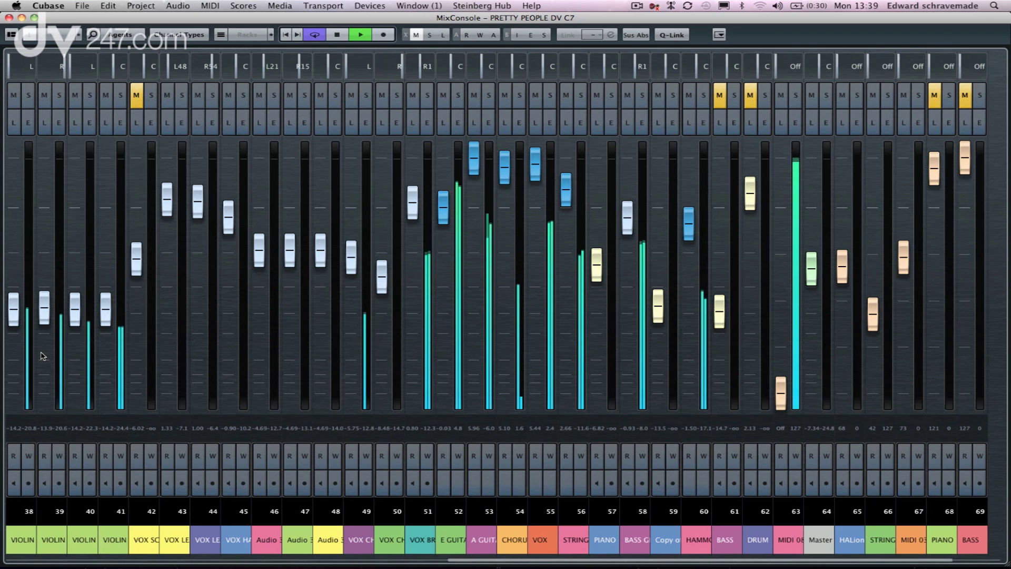
Enable Channel Overview in the window layout, and briefly show then hide the Meter Bridge.
click(11, 35)
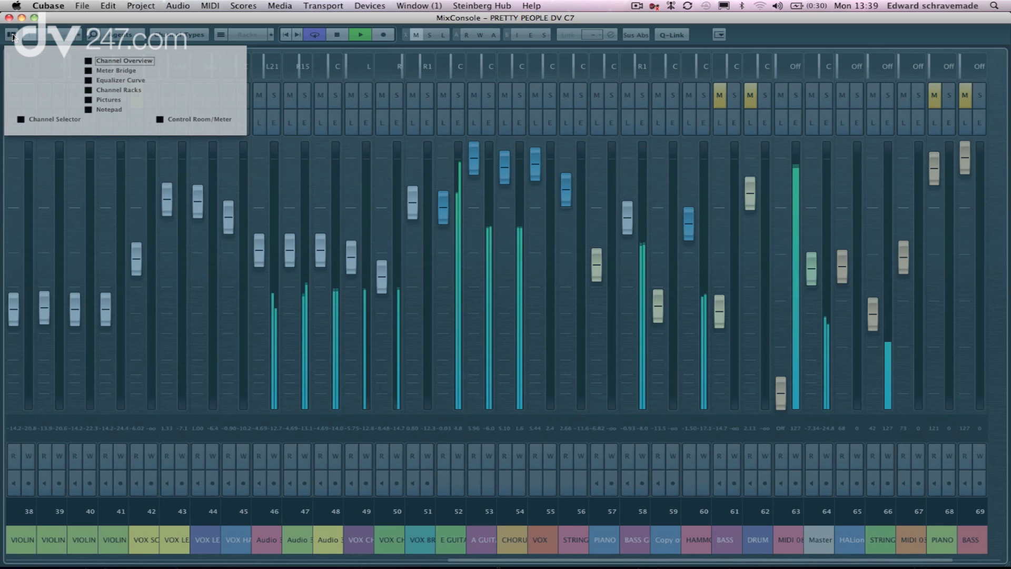
click(92, 61)
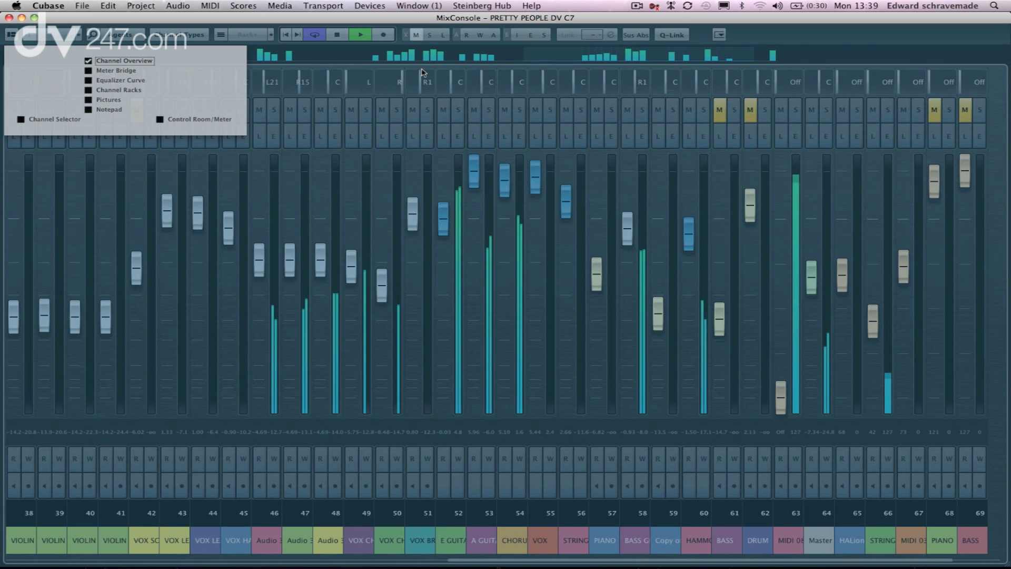
click(89, 71)
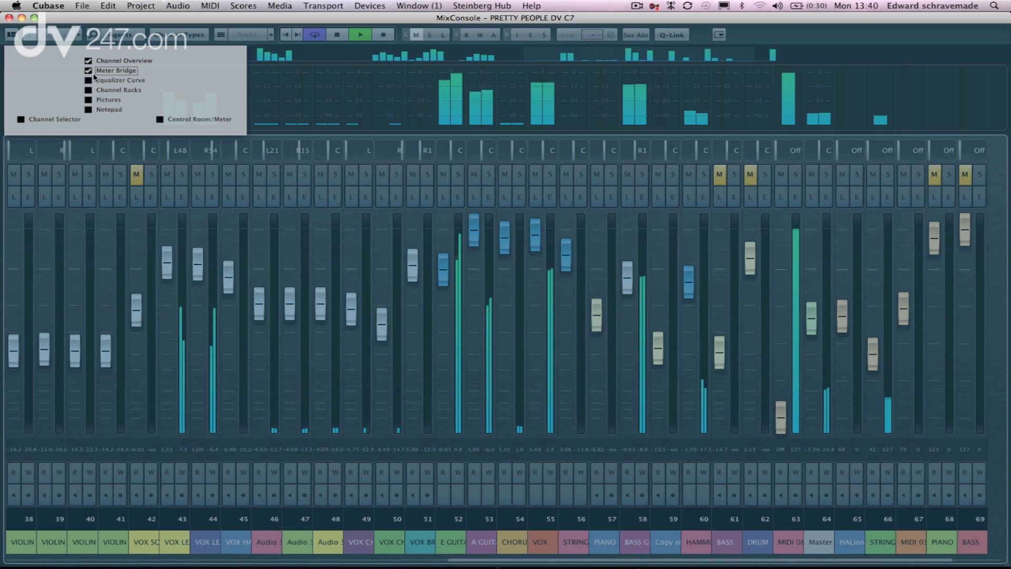
click(93, 72)
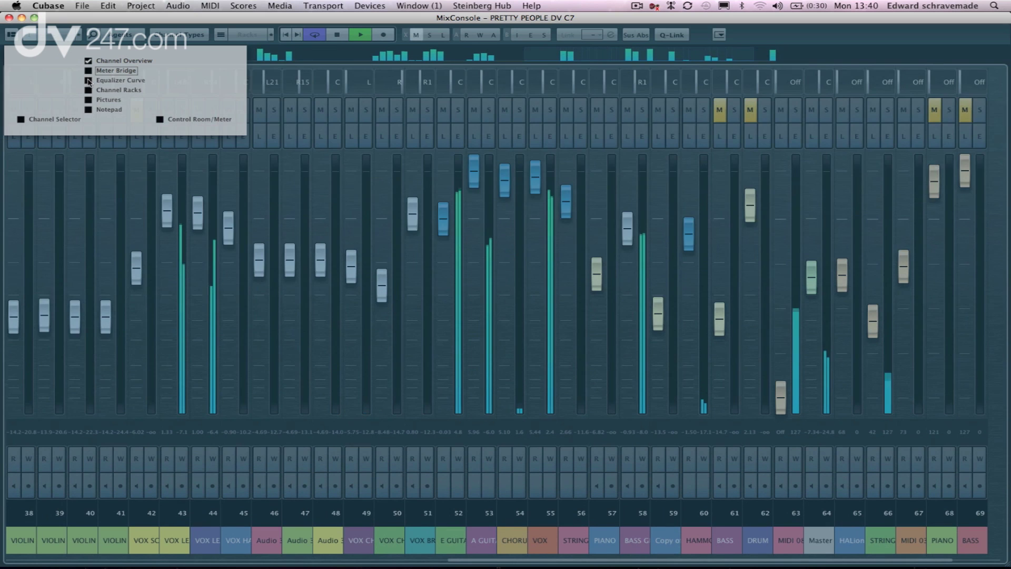
Toggle Equalizer Curve, Channel Racks and Notepad on and back off.
click(89, 81)
click(89, 81)
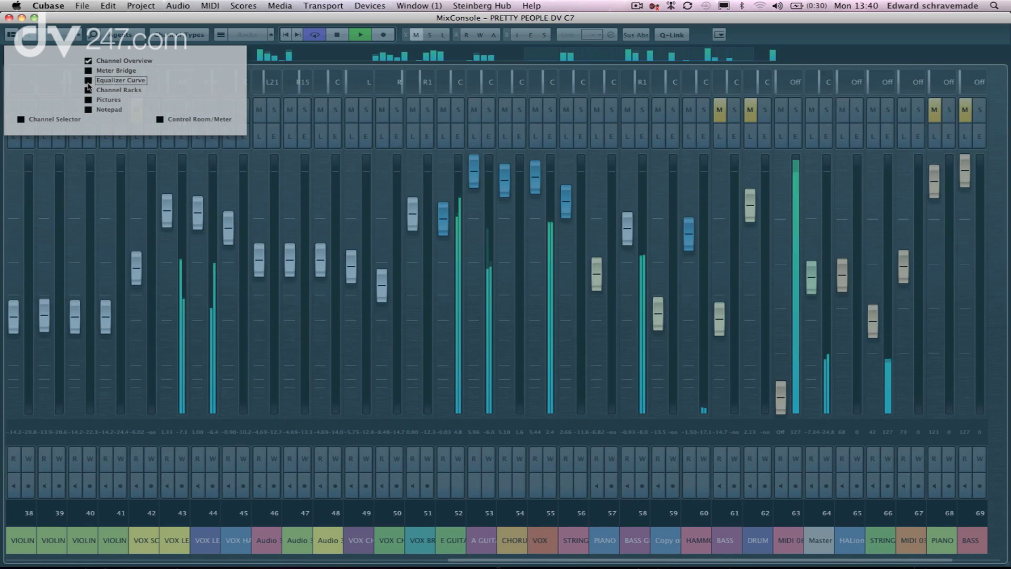
click(89, 91)
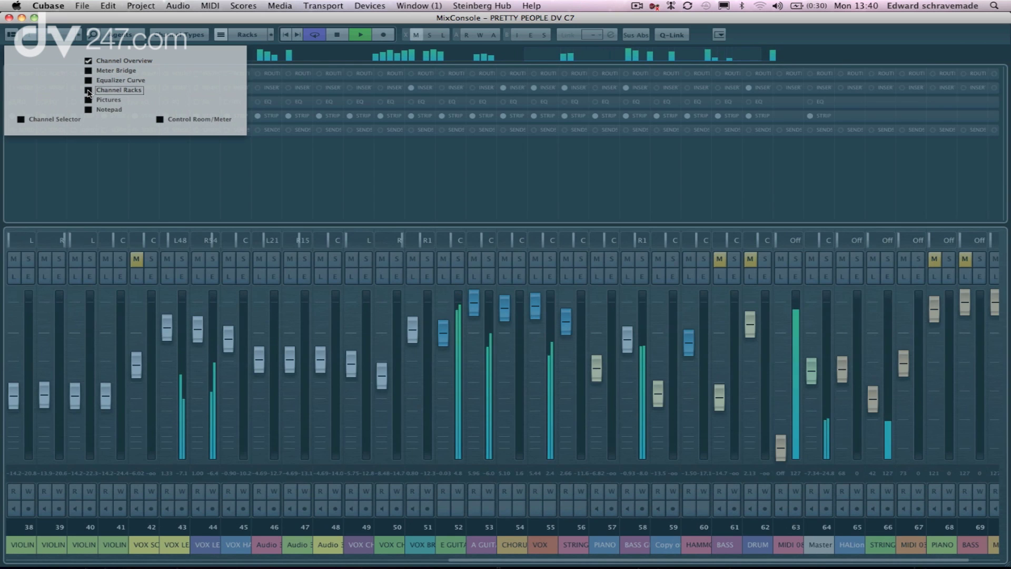
click(89, 91)
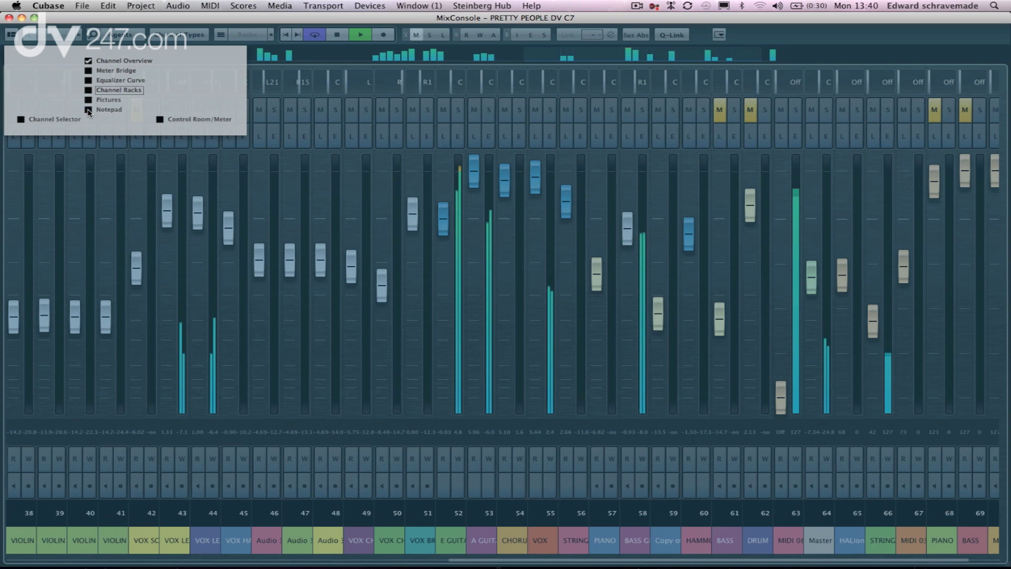
click(89, 110)
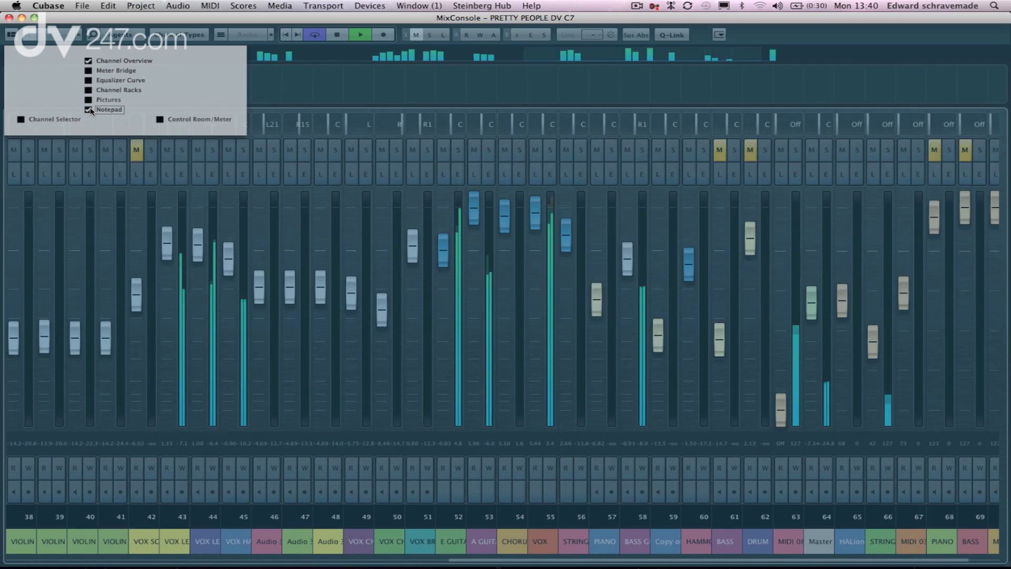
click(89, 110)
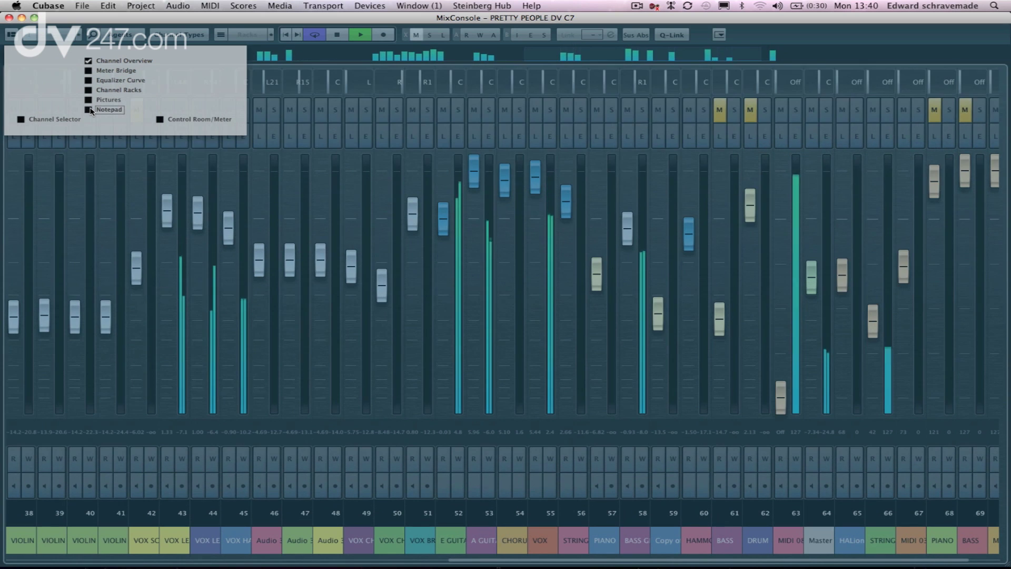
Show the Channel Selector list beside the mixer and scroll through the channel strips.
click(21, 120)
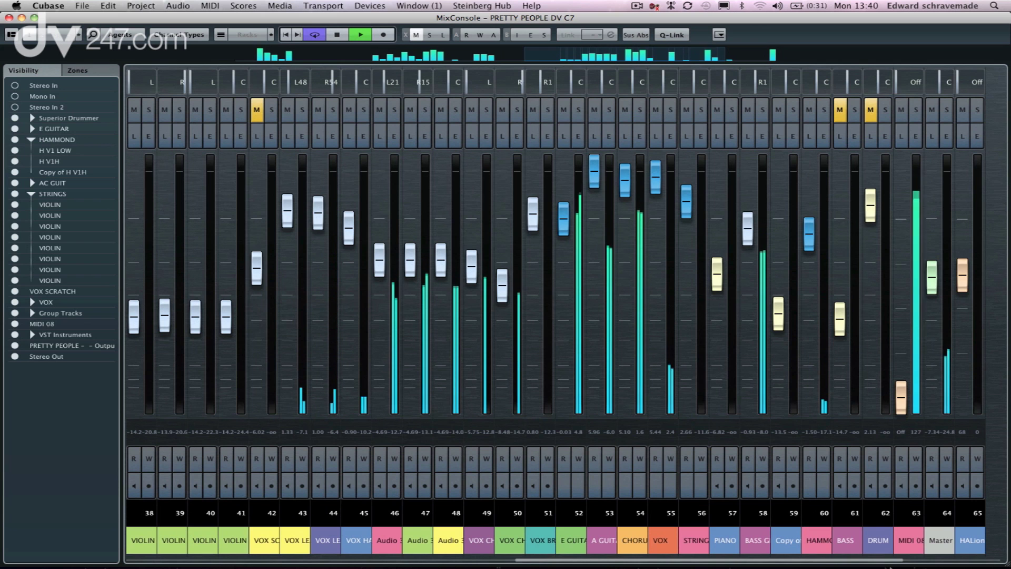
drag(891, 561, 862, 561)
scroll(862, 565, right, 7)
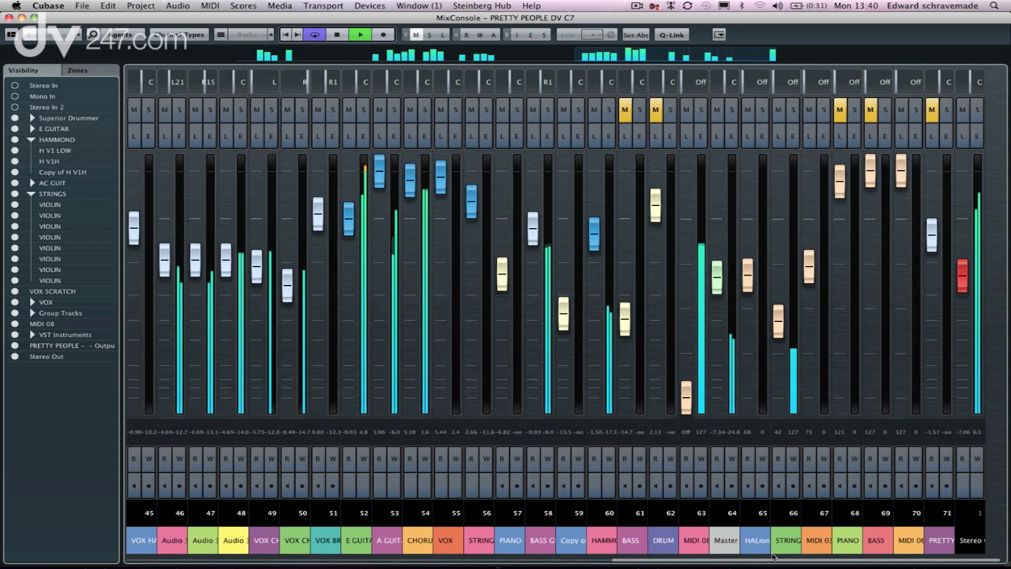
scroll(821, 559, left, 3)
scroll(773, 556, left, 6)
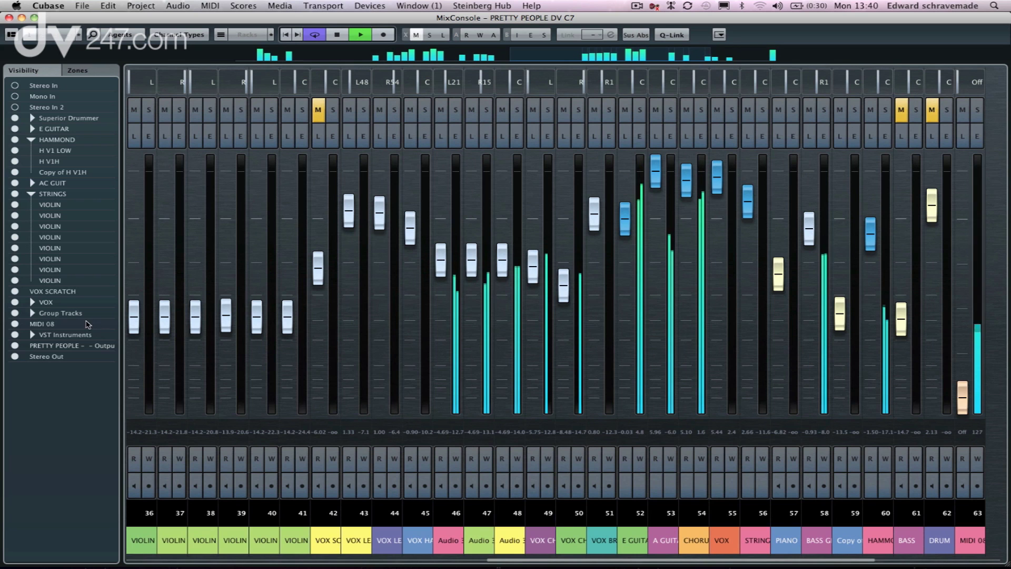
Collapse and re-expand the STRINGS folder, then select the second VIOLIN channel.
click(31, 194)
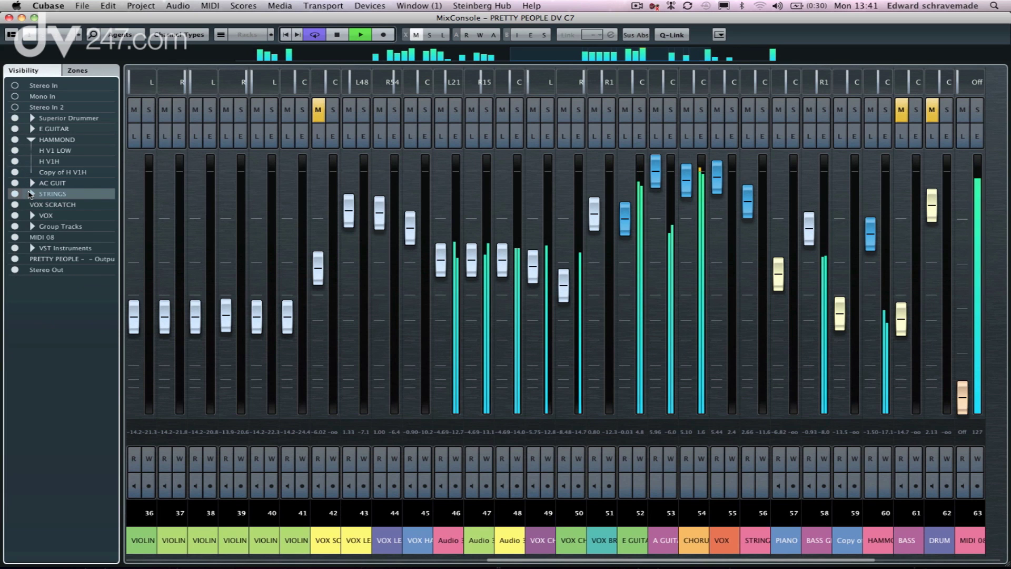
click(31, 194)
click(45, 216)
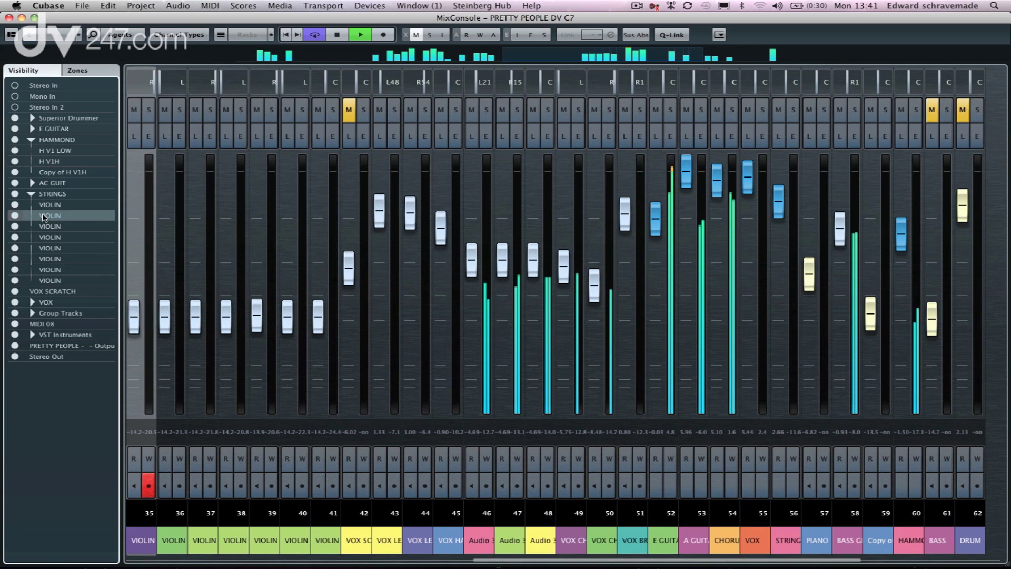
Select channels 35, 38, 40 and VOX SCRATCH 42 together.
click(226, 533)
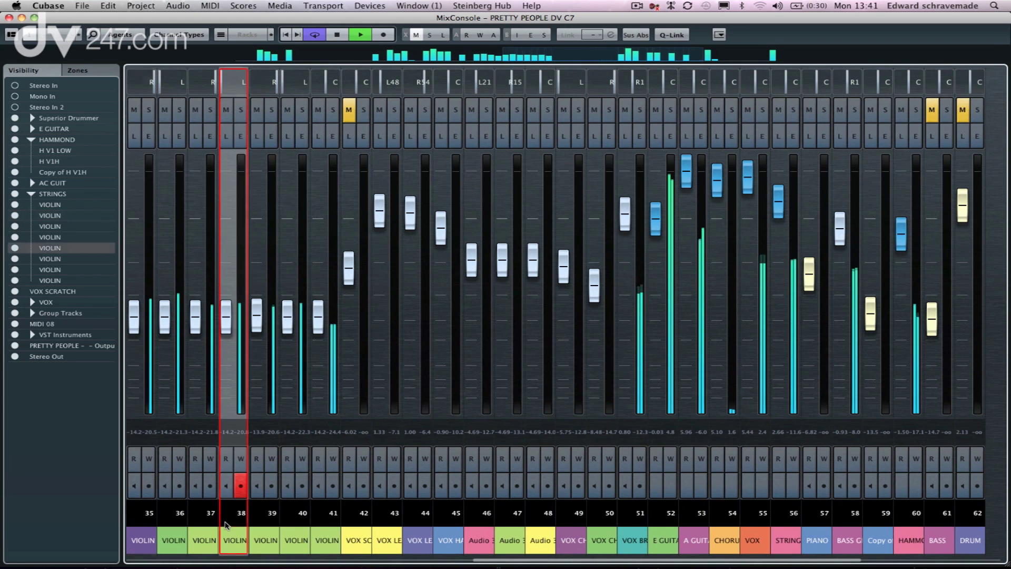
super+click(301, 524)
super+click(347, 519)
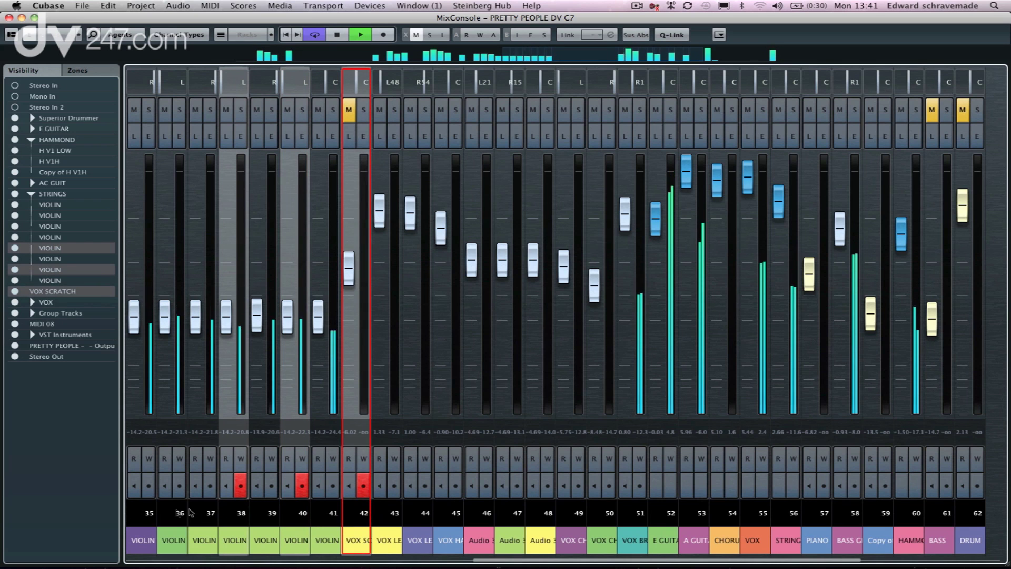
super+click(141, 513)
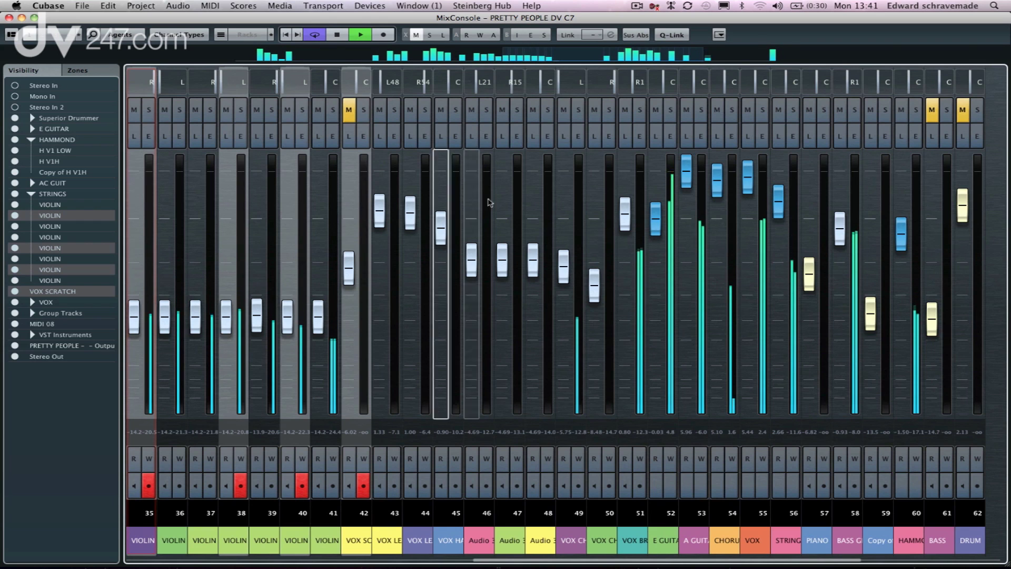
Link the selected channels into Linked Group 1, sharing Volume, EQ, Sends and Routing.
click(567, 36)
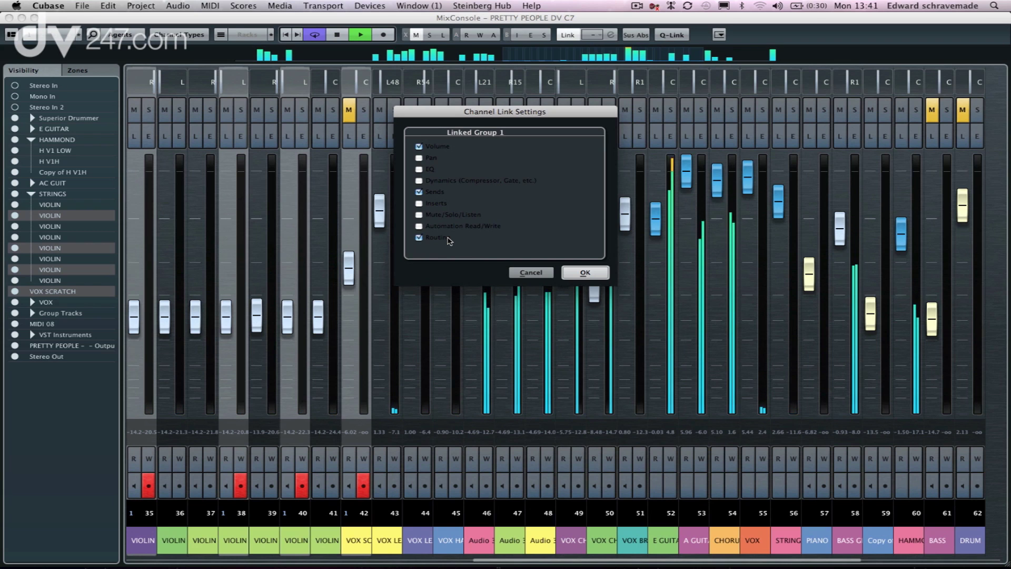
click(419, 169)
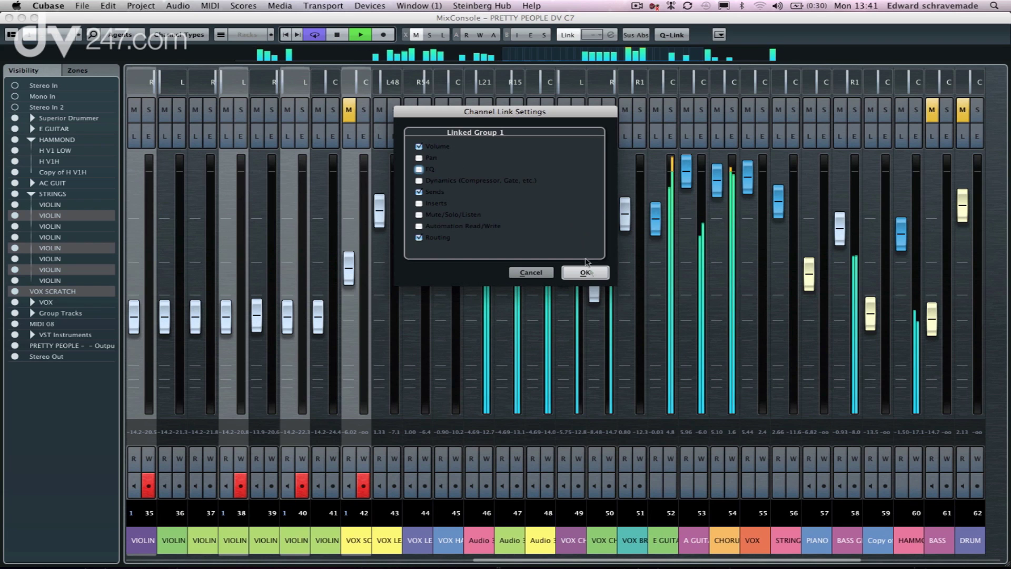
click(586, 272)
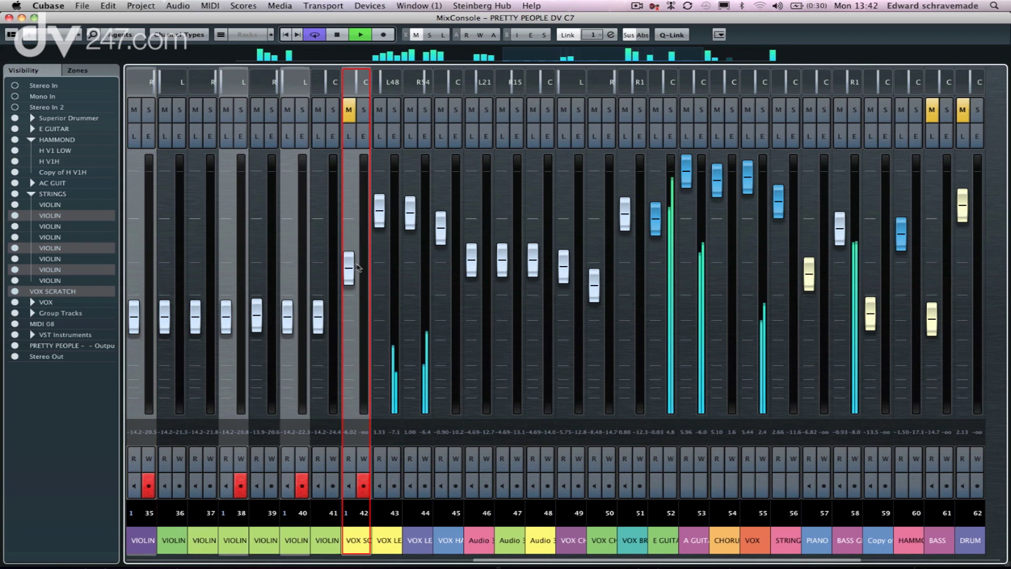
Move channel 42's fader so the linked faders follow to -15.6, then begin unlinking the channels.
mouse_move(349, 268)
mouse_down()
mouse_move(349, 296)
mouse_move(351, 285)
mouse_up()
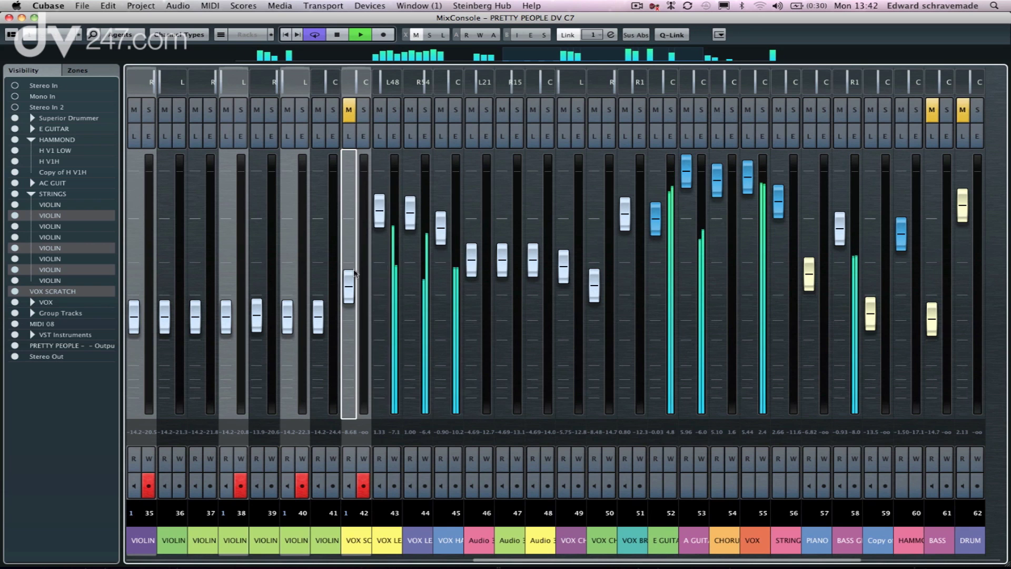
right_click(353, 258)
click(353, 254)
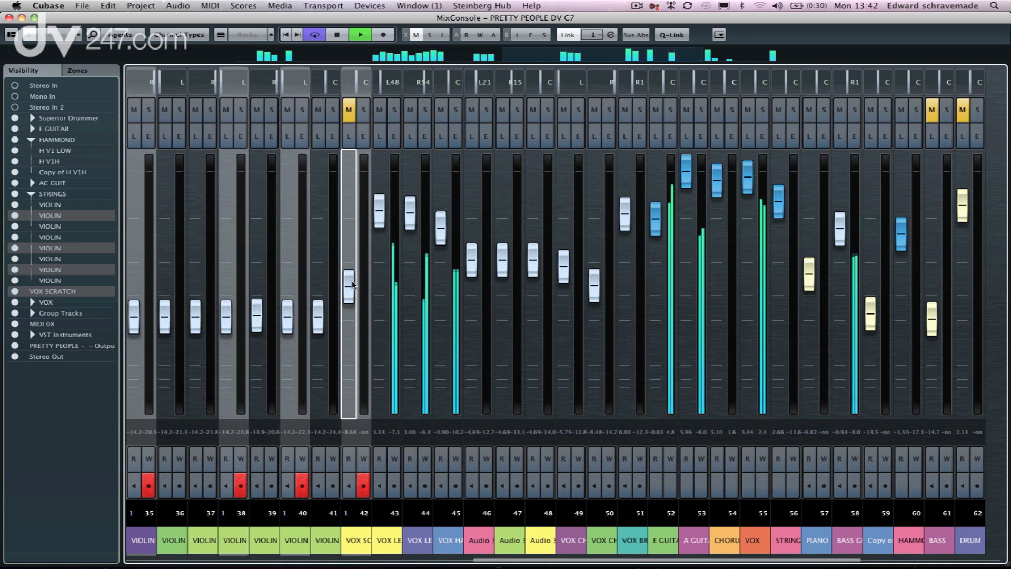
mouse_move(349, 286)
mouse_down()
mouse_move(348, 270)
mouse_move(347, 303)
mouse_move(349, 294)
mouse_up()
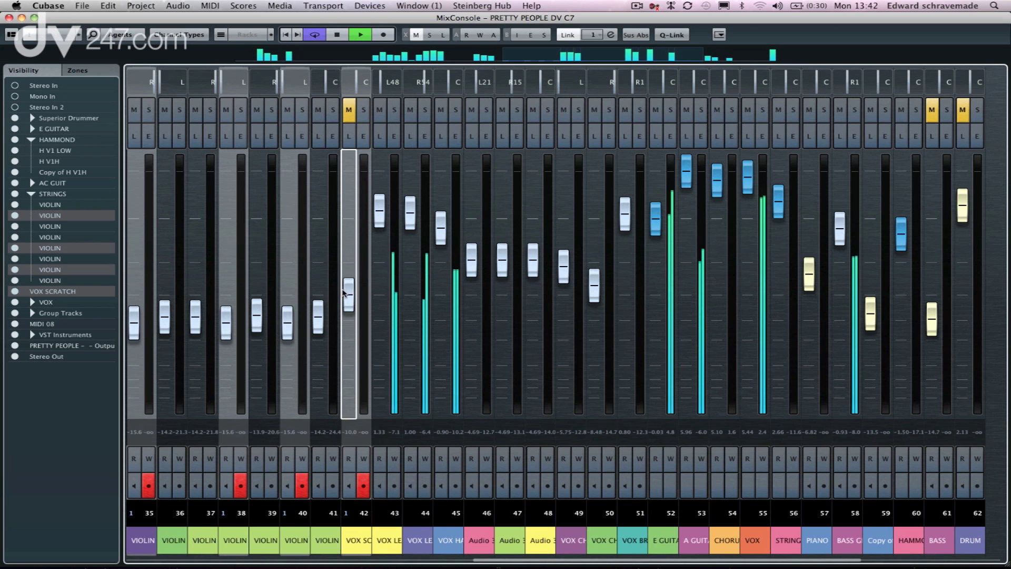
click(571, 33)
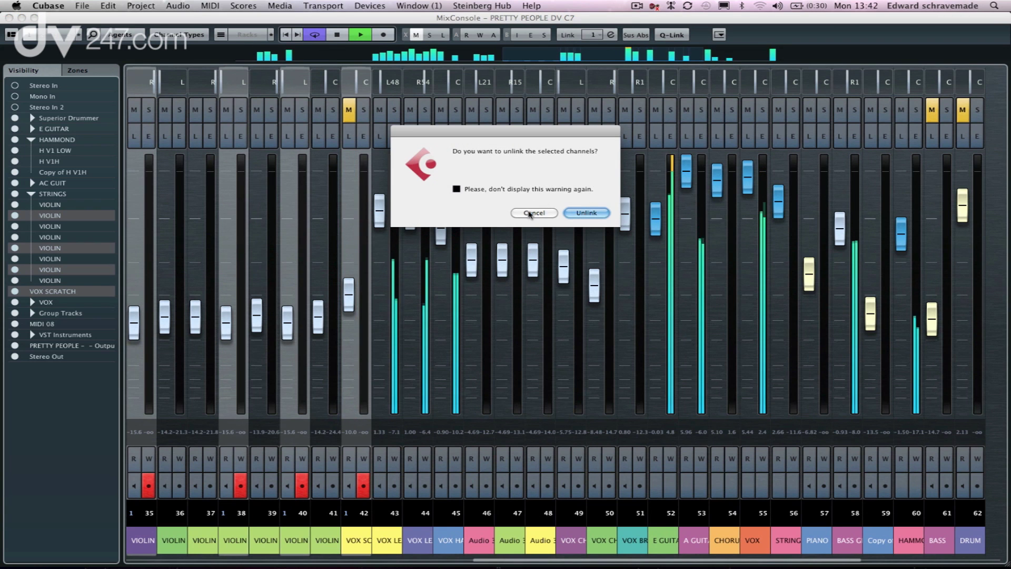